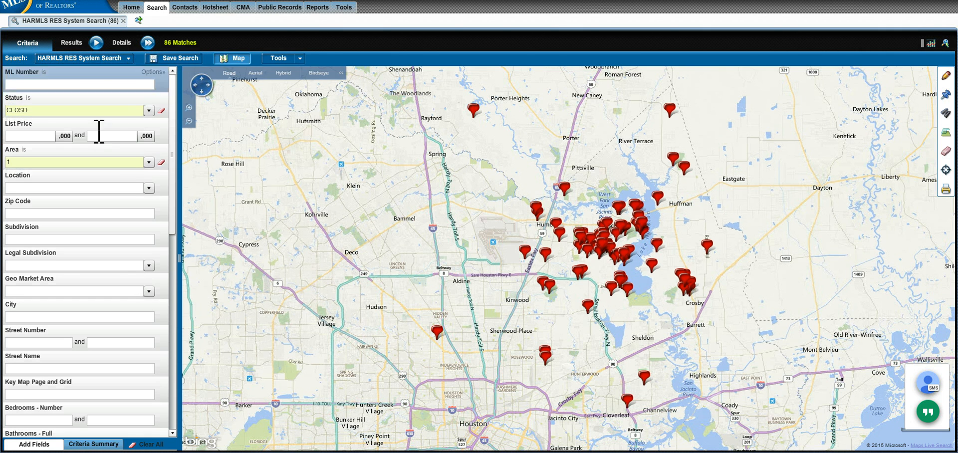
Step: Show the 86 closed listings as a TrendSheet results table with prices, dates and days on market
{"action": "scroll", "coordinate": [178, 92], "scroll_direction": "down", "scroll_amount": 1}
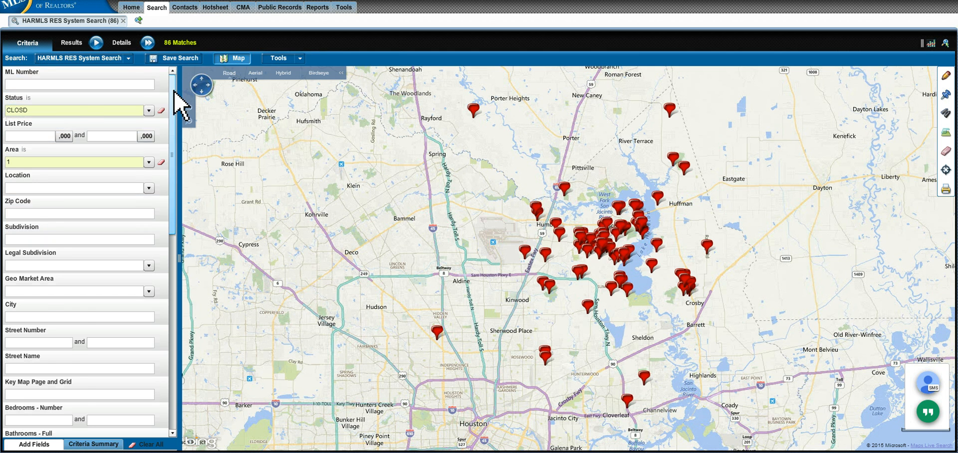
{"action": "scroll", "coordinate": [178, 93], "scroll_direction": "up", "scroll_amount": 1}
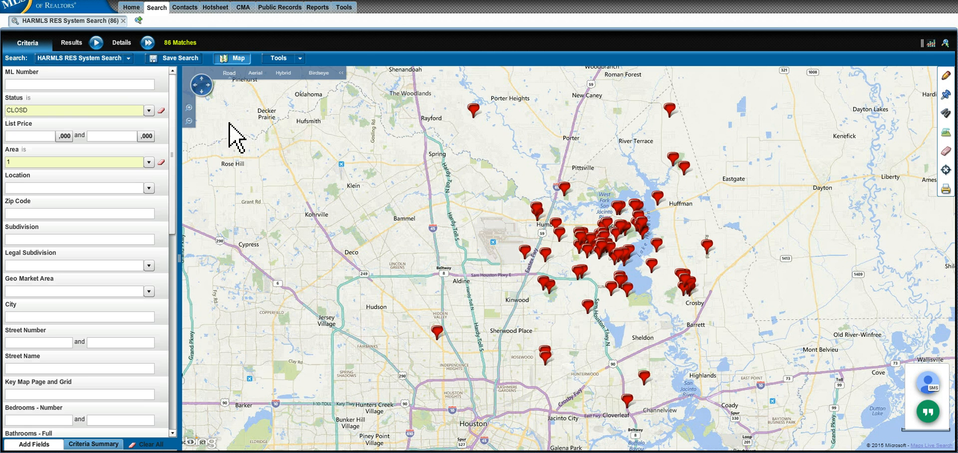
{"action": "left_click", "coordinate": [75, 45]}
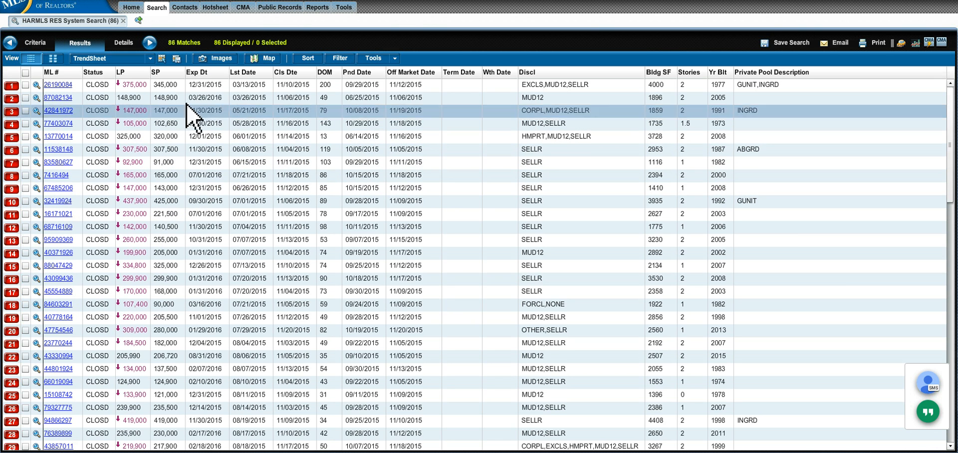
Step: Begin a new personal results grid from the Grid Manager
{"action": "left_click", "coordinate": [163, 59]}
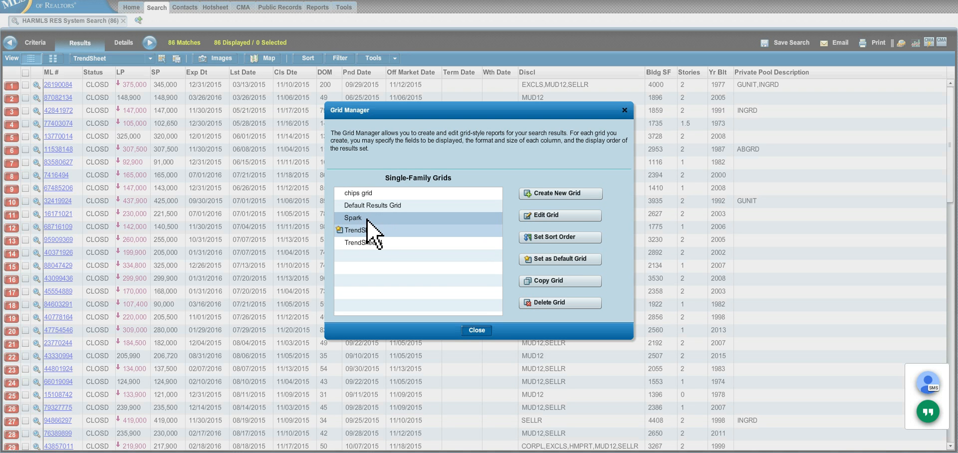
{"action": "left_click", "coordinate": [556, 193]}
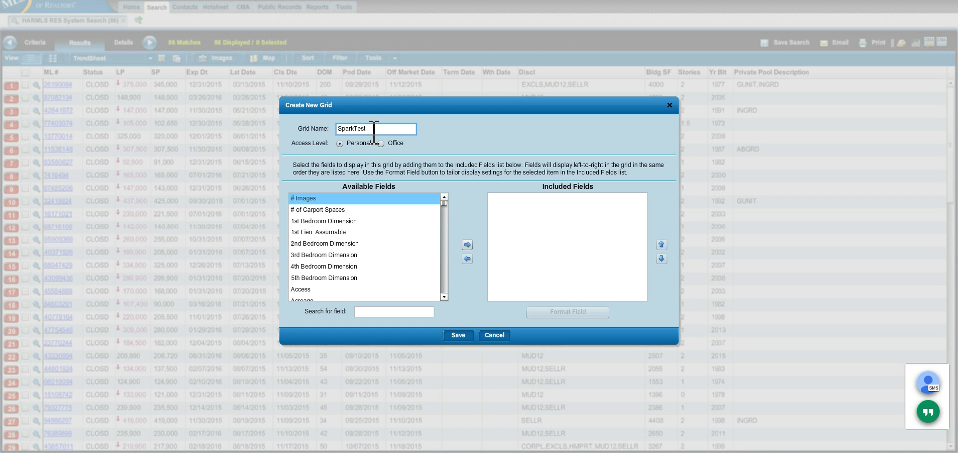
Step: Name the grid SparkTest, include every available field, and save it
{"action": "type", "text": "SparkTest"}
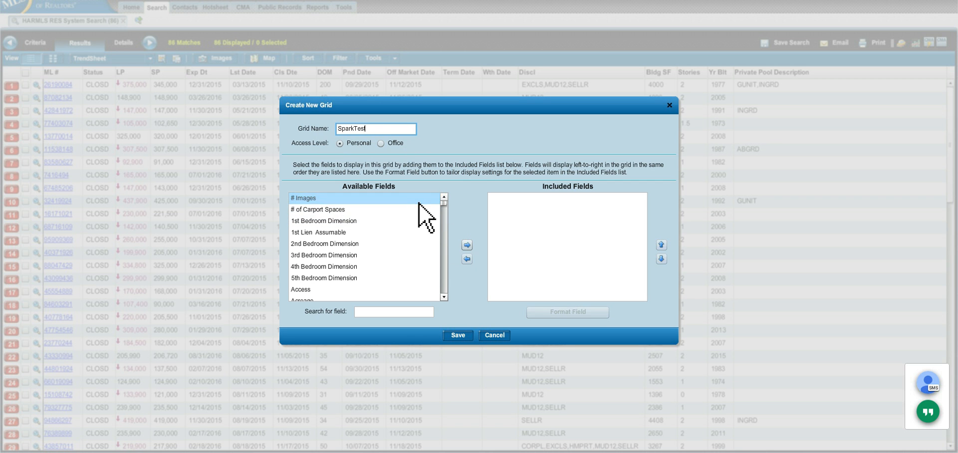
{"action": "left_click", "coordinate": [313, 198]}
{"action": "left_click_drag", "start_coordinate": [444, 205], "coordinate": [448, 300]}
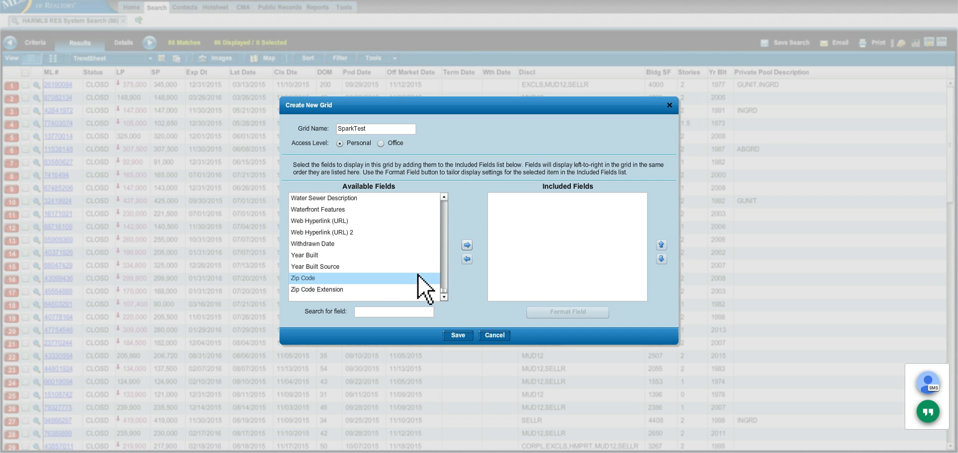
{"action": "left_click", "coordinate": [332, 289], "text": "shift"}
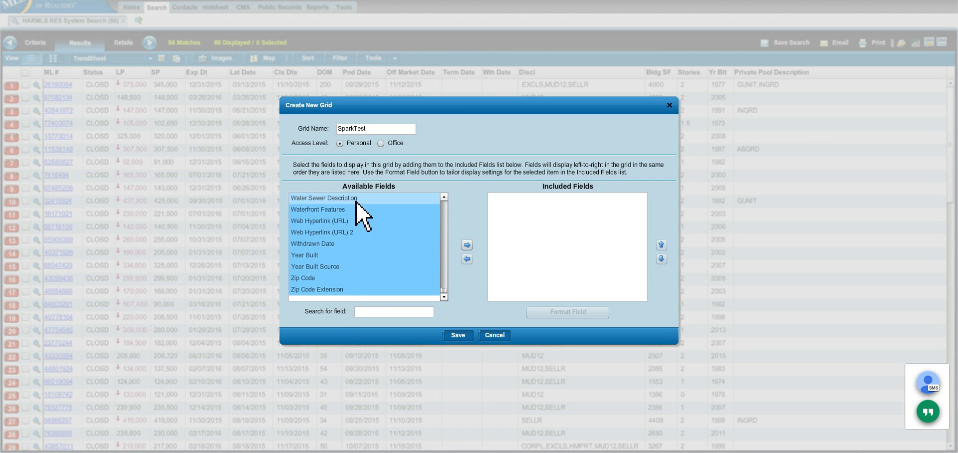
{"action": "left_click_drag", "start_coordinate": [444, 293], "coordinate": [449, 200]}
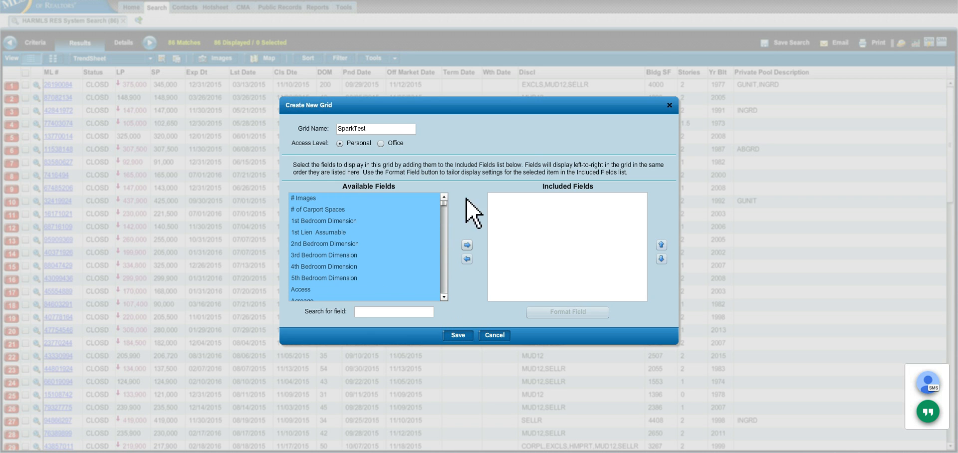
{"action": "left_click", "coordinate": [467, 245]}
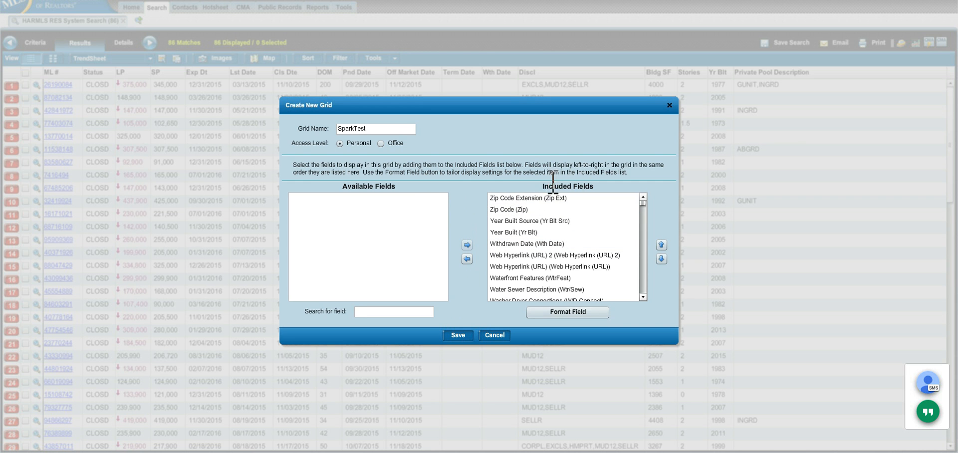
{"action": "left_click", "coordinate": [543, 202]}
{"action": "mouse_move", "coordinate": [643, 200]}
{"action": "left_mouse_down"}
{"action": "mouse_move", "coordinate": [643, 299]}
{"action": "mouse_move", "coordinate": [646, 198]}
{"action": "left_mouse_up"}
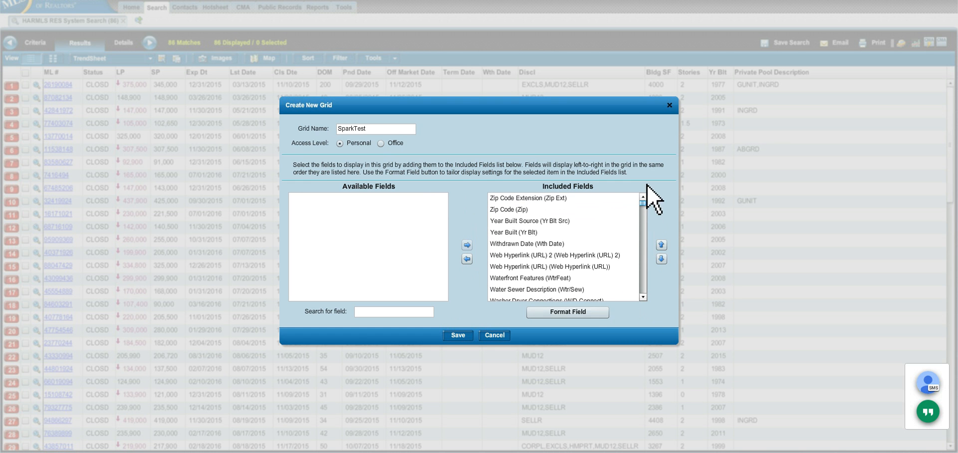
{"action": "left_click", "coordinate": [459, 335]}
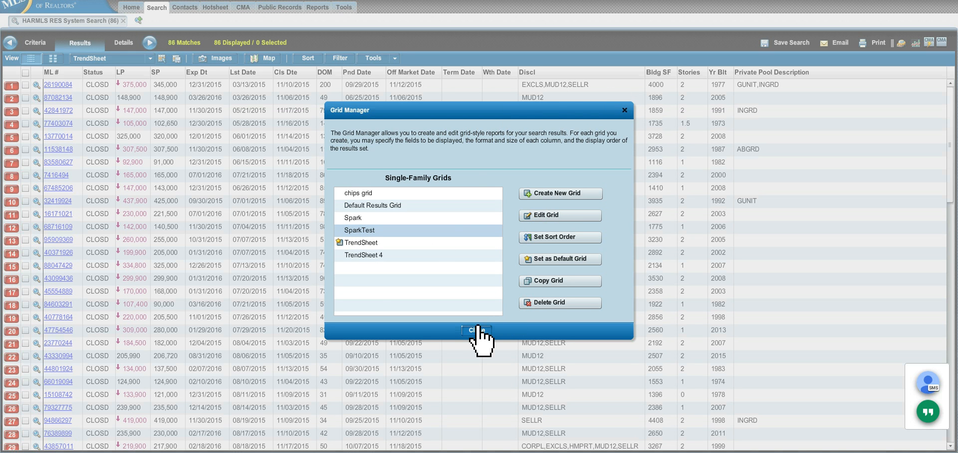
Step: View results in SparkTest and select the first nine listings (9 of 86 selected)
{"action": "left_click", "coordinate": [477, 331]}
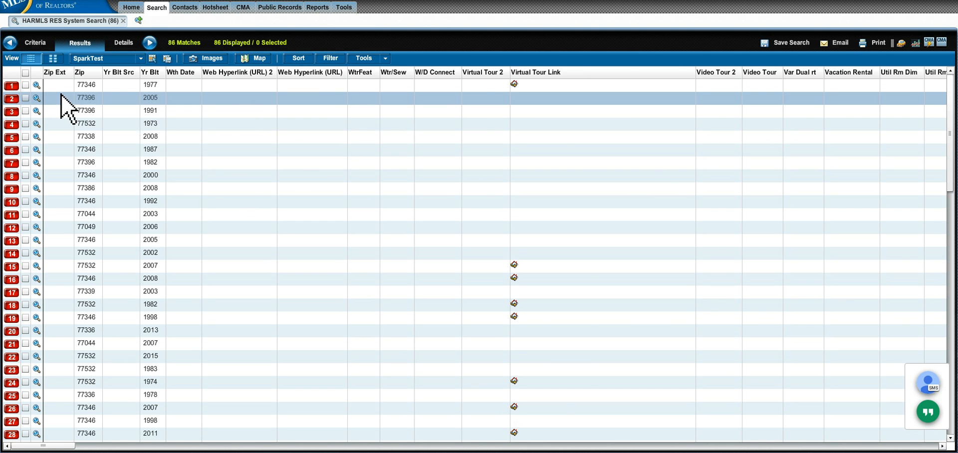
{"action": "left_click", "coordinate": [25, 85]}
{"action": "left_click", "coordinate": [25, 98]}
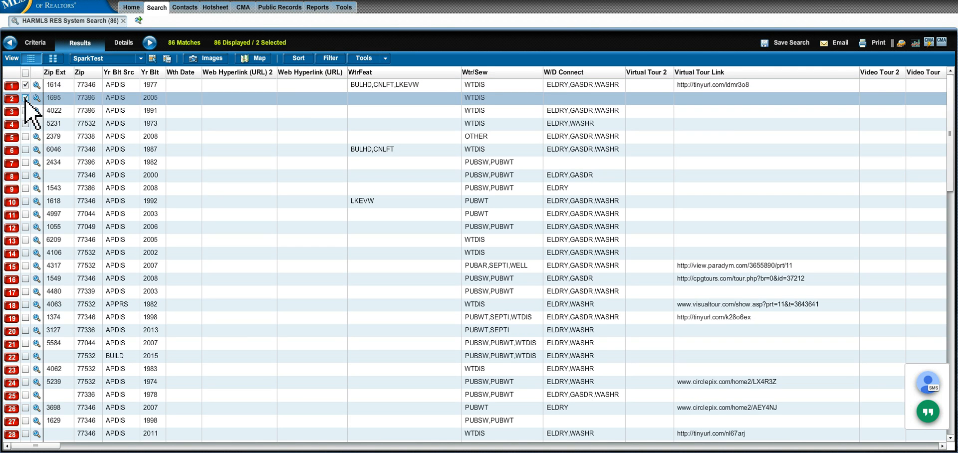
{"action": "left_click", "coordinate": [25, 111]}
{"action": "left_click", "coordinate": [25, 123]}
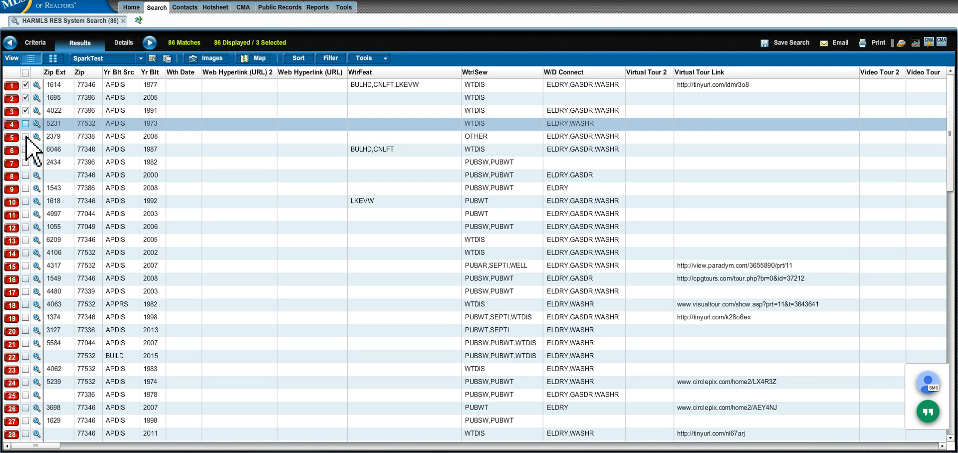
{"action": "left_click", "coordinate": [25, 136]}
{"action": "left_click", "coordinate": [25, 149]}
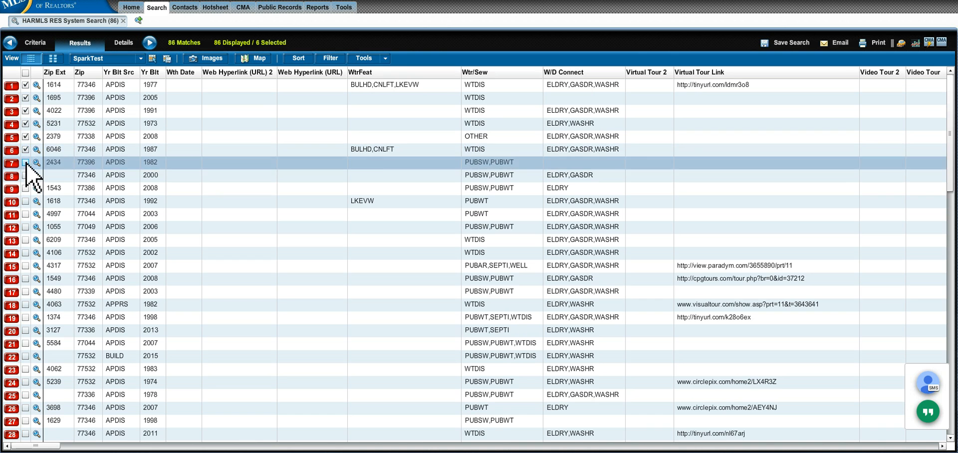
{"action": "left_click", "coordinate": [25, 163]}
{"action": "left_click", "coordinate": [25, 176]}
{"action": "left_click", "coordinate": [25, 189]}
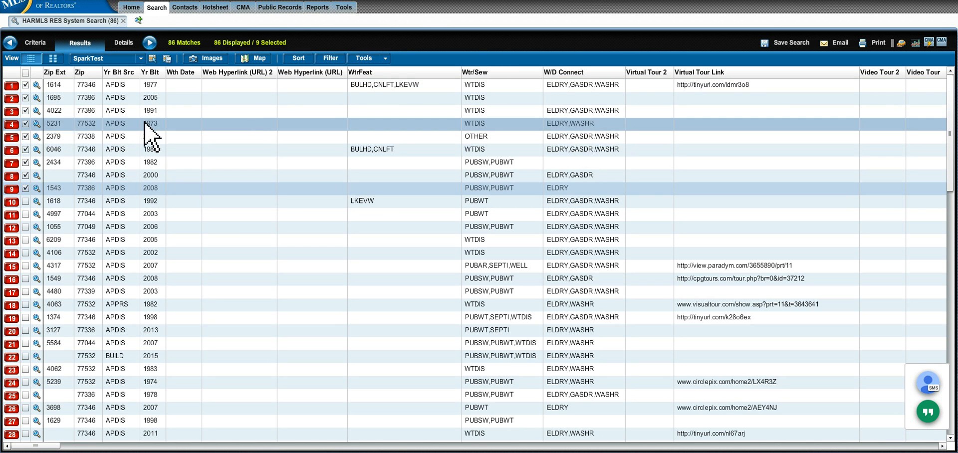
Step: Export the 9 selected listings to CSV using the SparkTest grid layout and save the file
{"action": "left_click", "coordinate": [385, 58]}
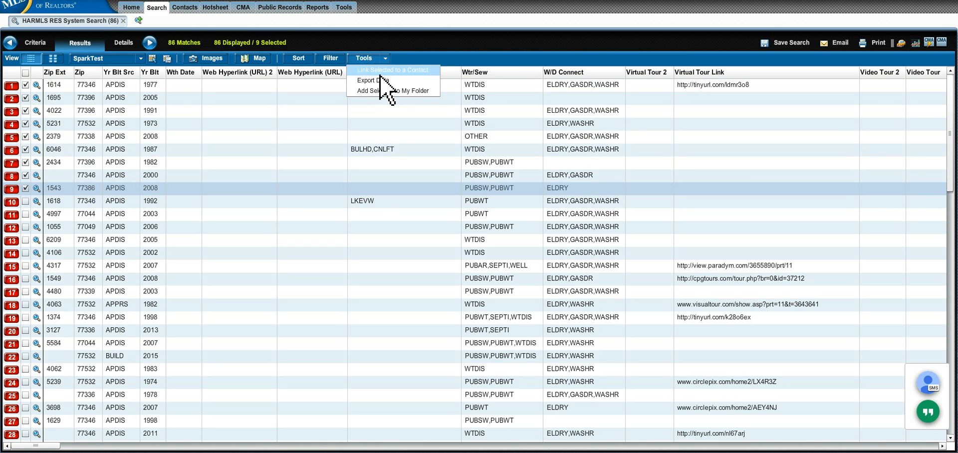
{"action": "left_click", "coordinate": [378, 80]}
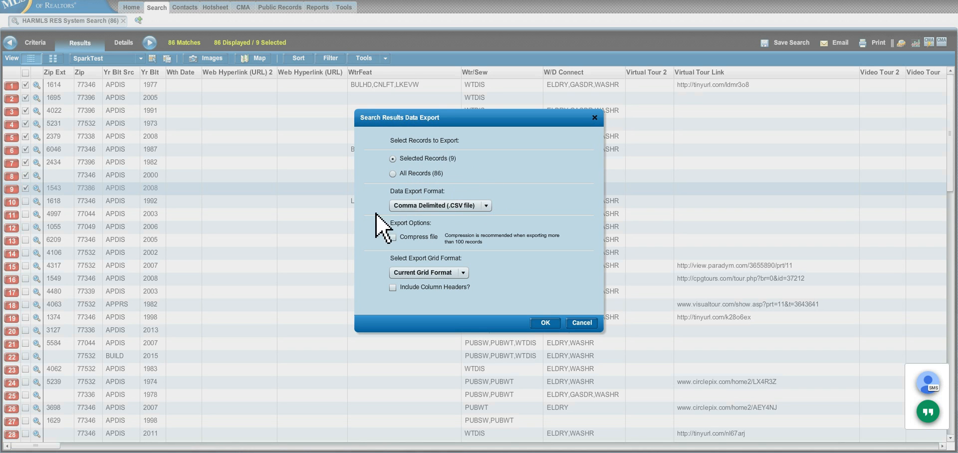
{"action": "left_click", "coordinate": [461, 274]}
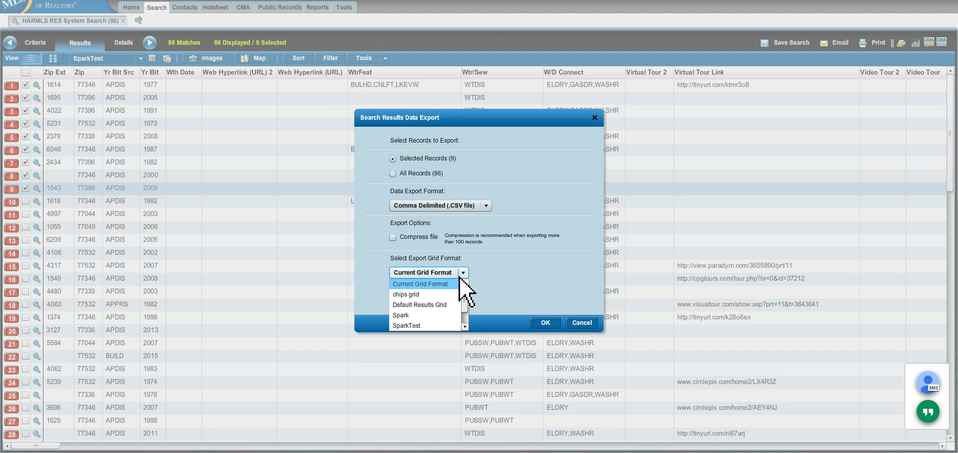
{"action": "left_click", "coordinate": [417, 326]}
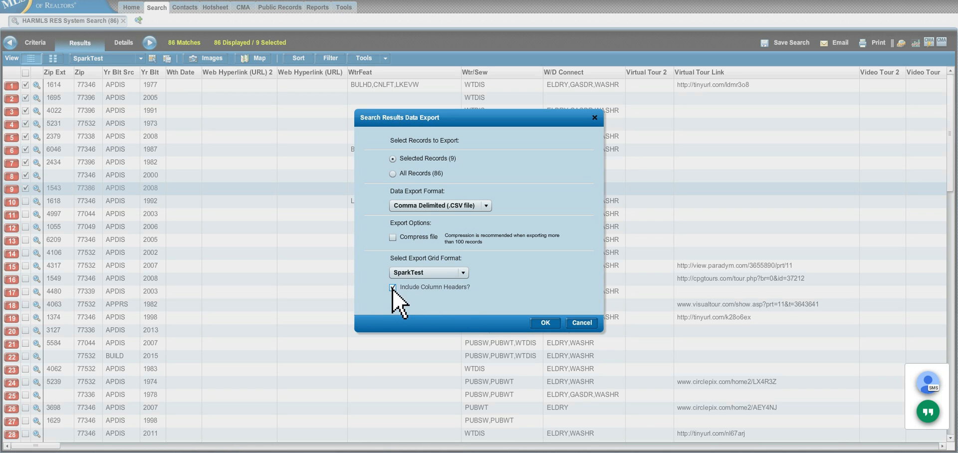
{"action": "left_click", "coordinate": [461, 275]}
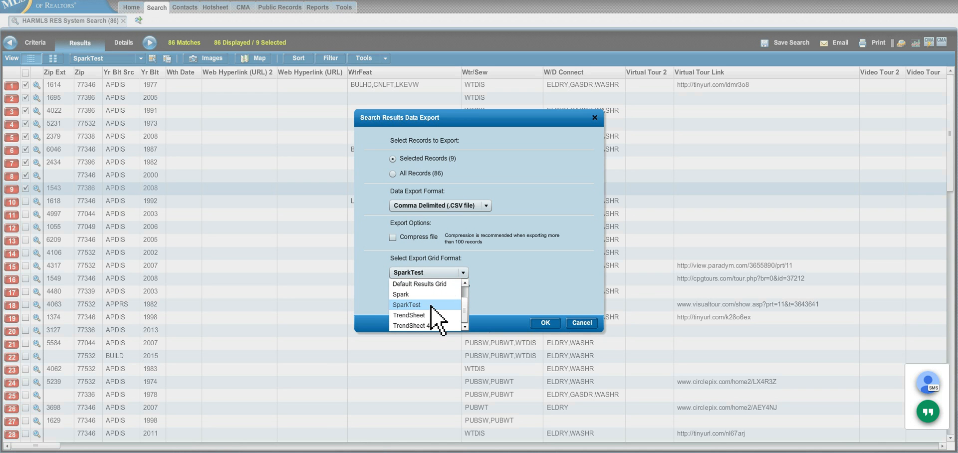
{"action": "left_click", "coordinate": [505, 279]}
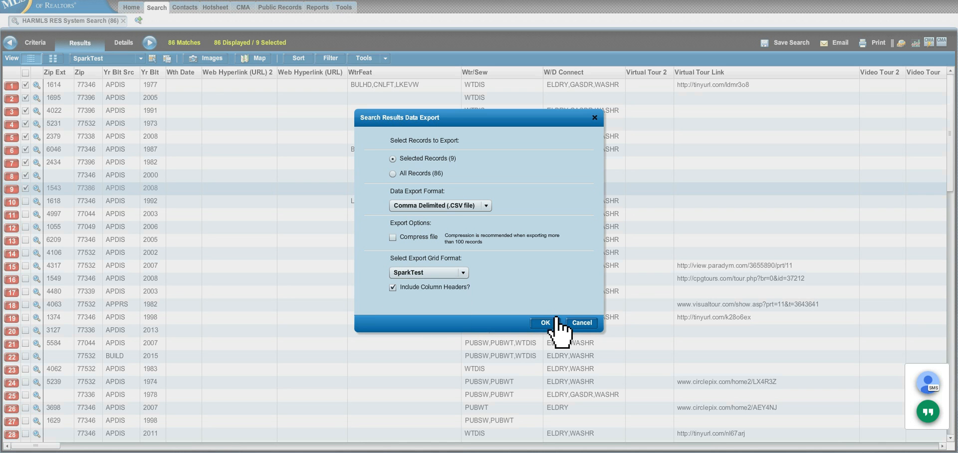
{"action": "left_click", "coordinate": [546, 322]}
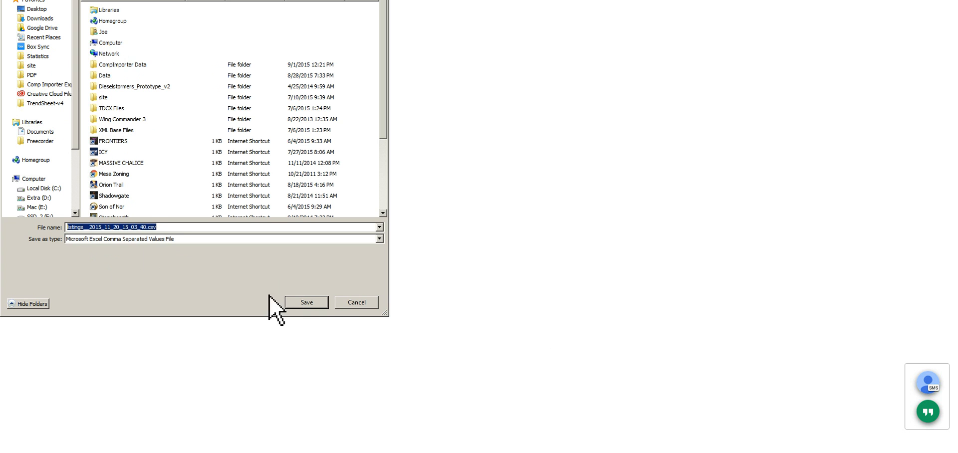
{"action": "left_click", "coordinate": [303, 302]}
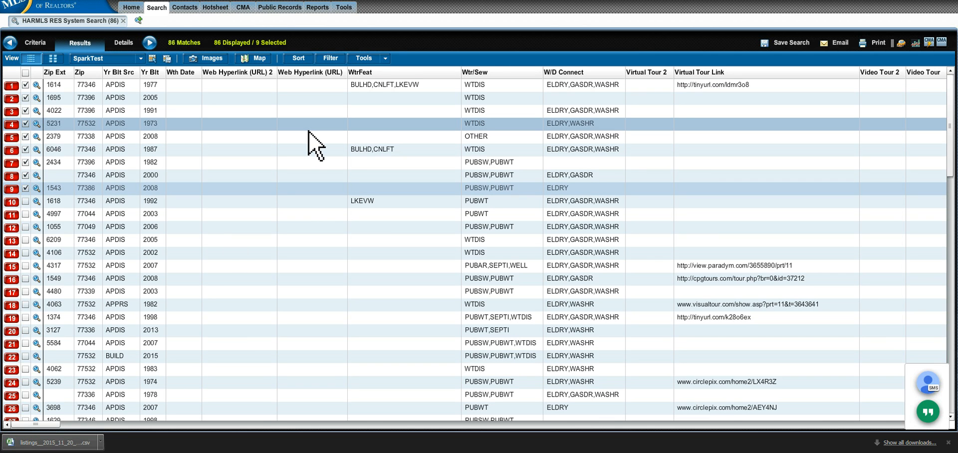
Step: Start a new HARMLS HIR System Search for Mid-High Rise Condos
{"action": "left_click", "coordinate": [158, 9]}
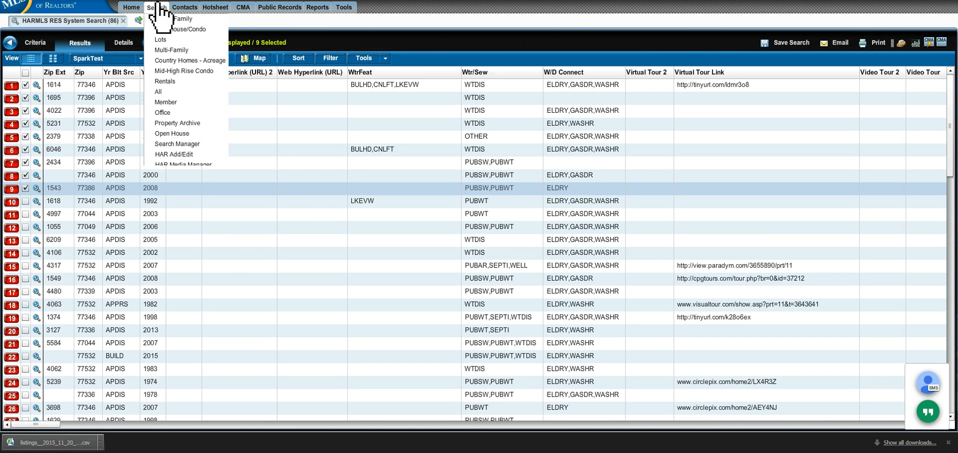
{"action": "mouse_move", "coordinate": [164, 22]}
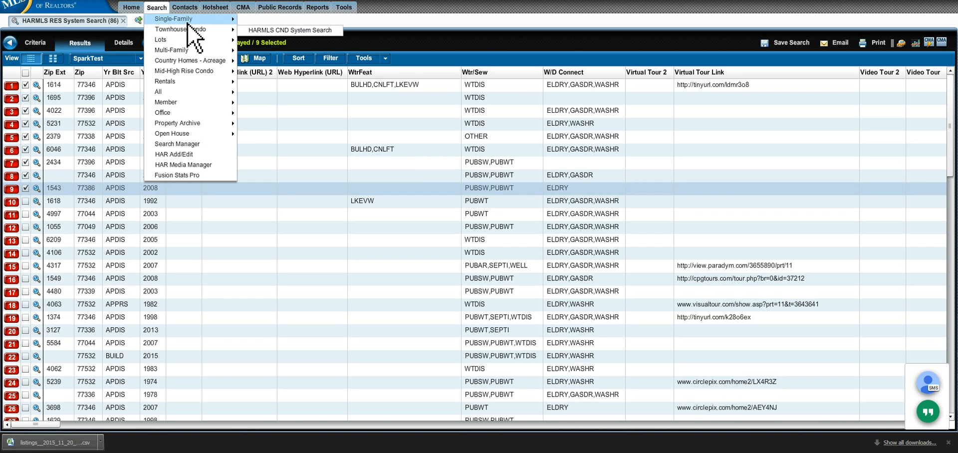
{"action": "mouse_move", "coordinate": [190, 31]}
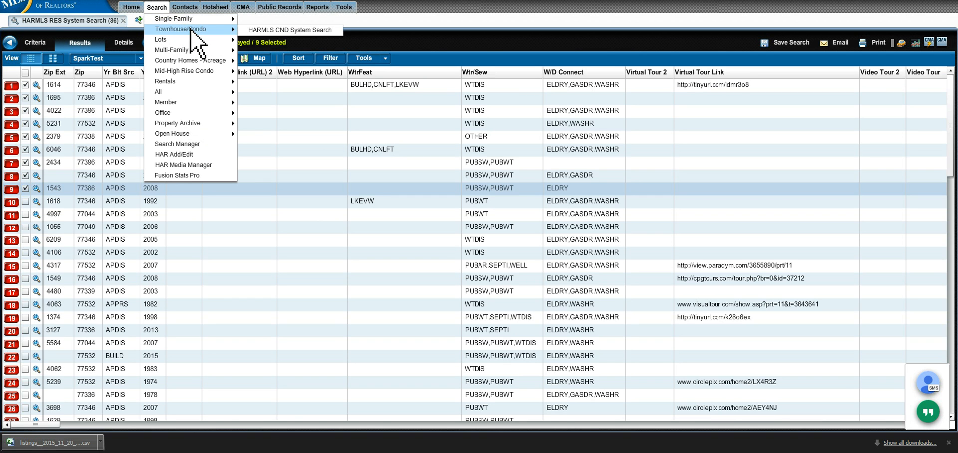
{"action": "mouse_move", "coordinate": [192, 64]}
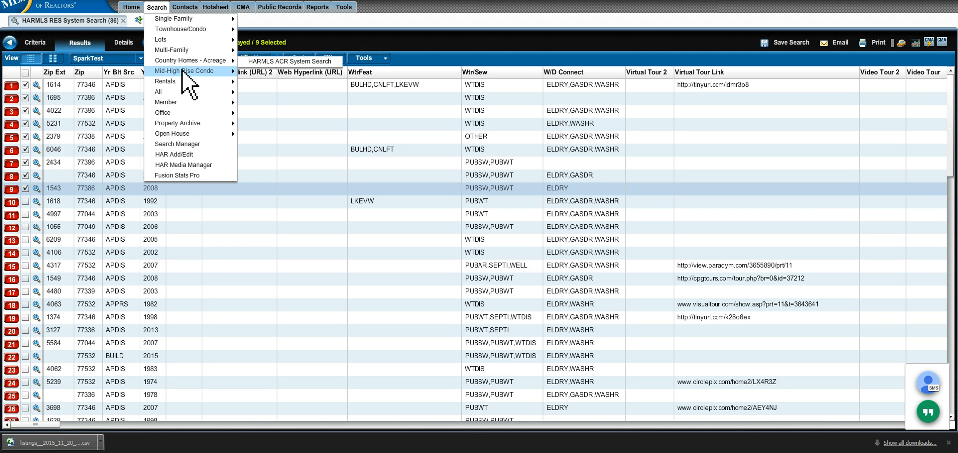
{"action": "left_click", "coordinate": [182, 70]}
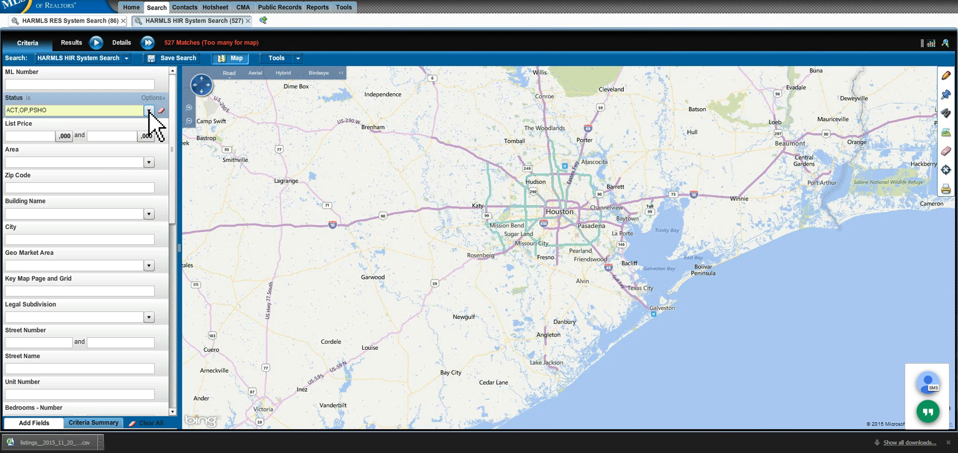
Step: Restrict the Status filter to sold (CLOSD) listings only
{"action": "left_click", "coordinate": [149, 111]}
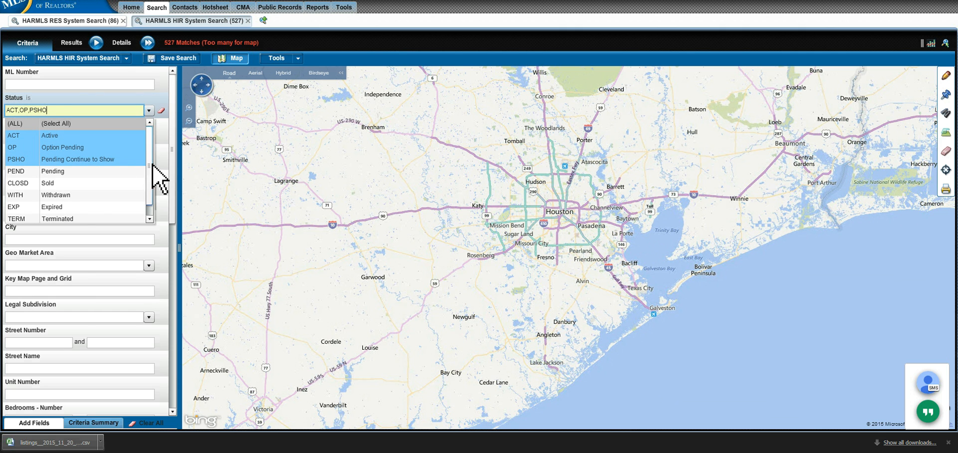
{"action": "left_click", "coordinate": [72, 183]}
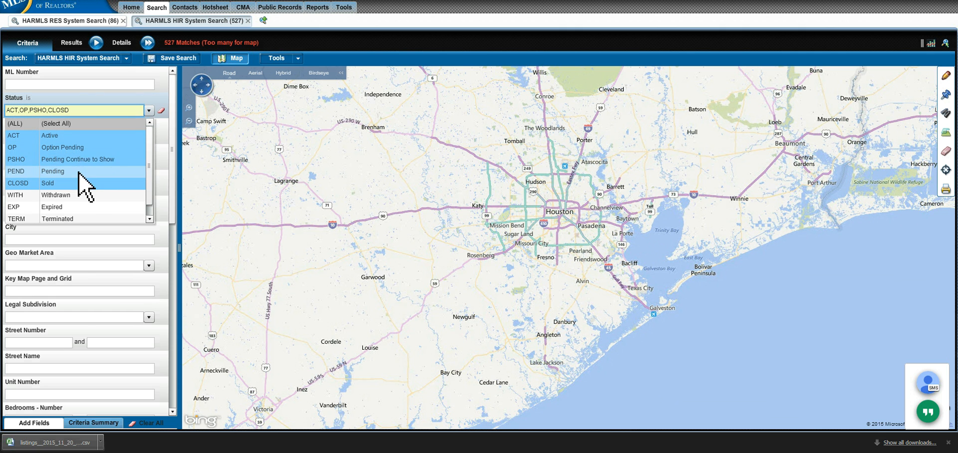
{"action": "left_click", "coordinate": [75, 160]}
{"action": "left_click", "coordinate": [77, 148]}
{"action": "left_click", "coordinate": [76, 136]}
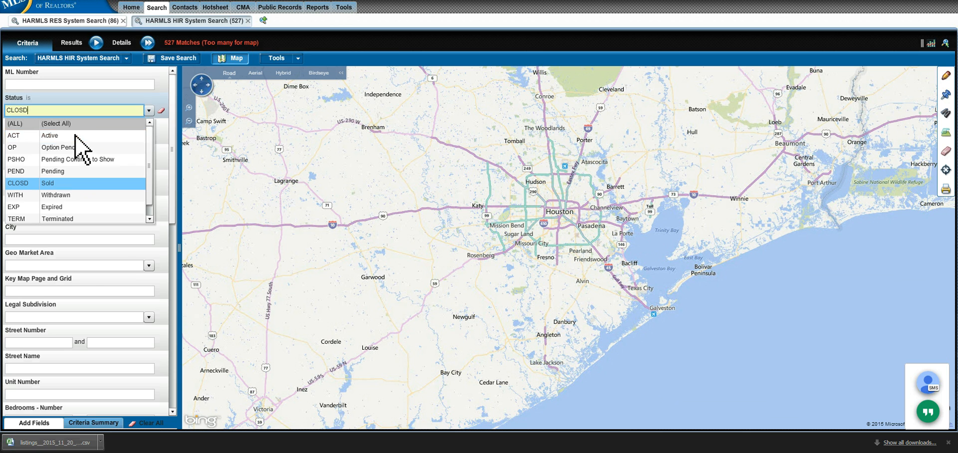
Step: Limit Areas to 1, 4, 3 and 2 and display the 129 matches as results
{"action": "left_click", "coordinate": [148, 162]}
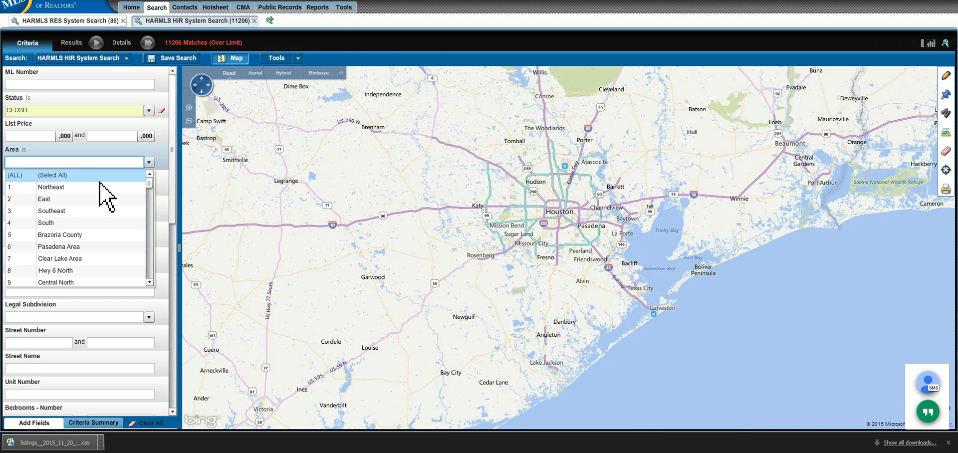
{"action": "left_click", "coordinate": [69, 187]}
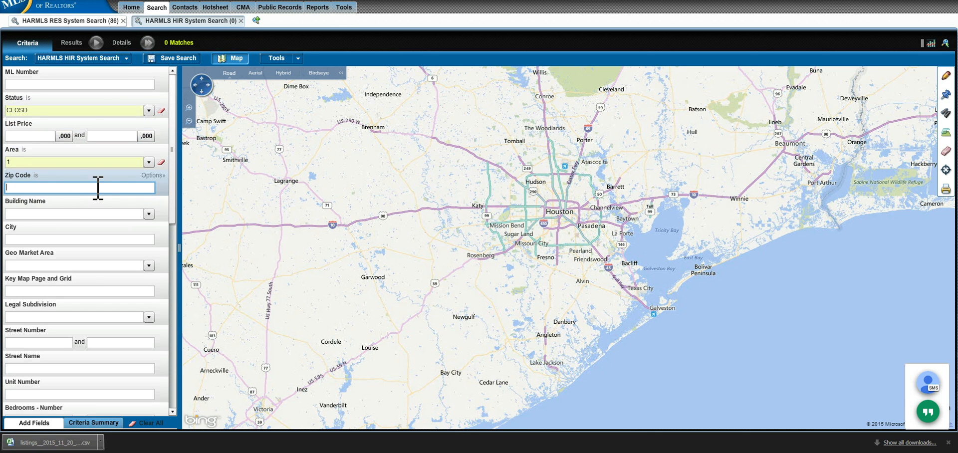
{"action": "left_click", "coordinate": [149, 162]}
{"action": "left_click", "coordinate": [19, 223], "text": "ctrl"}
{"action": "left_click", "coordinate": [23, 211], "text": "ctrl"}
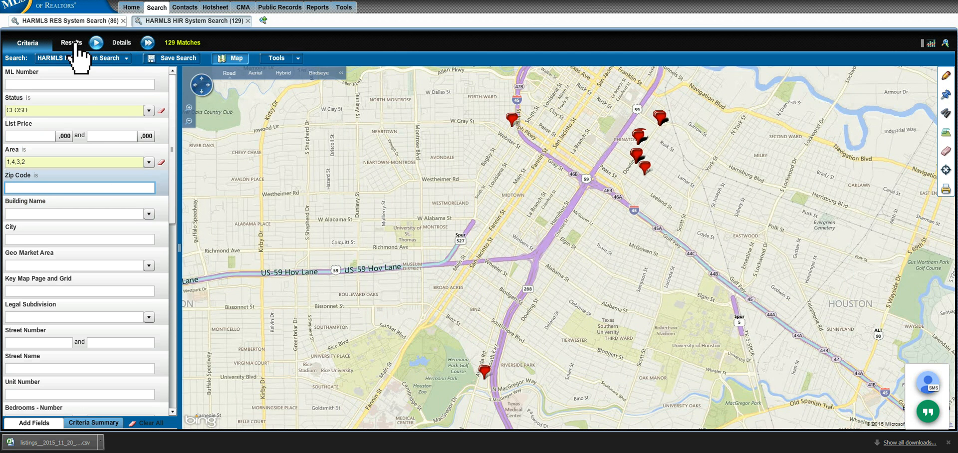
{"action": "left_click", "coordinate": [76, 45]}
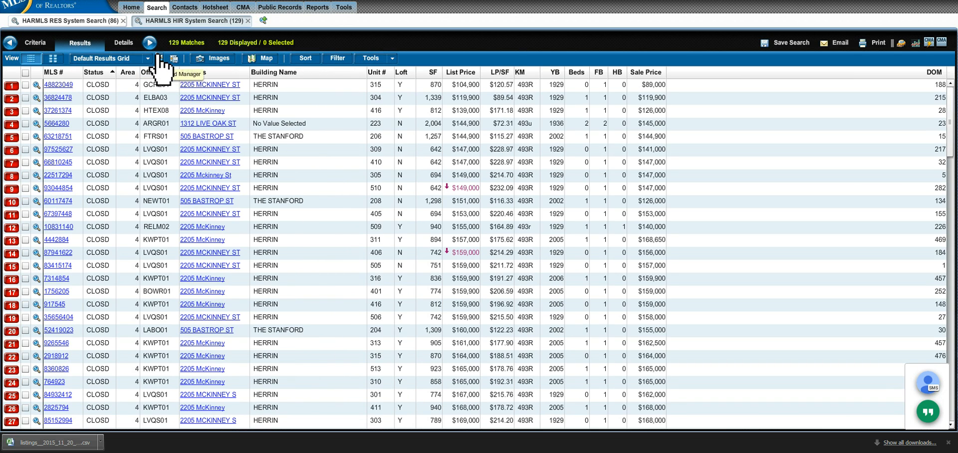
Step: Create a SparkTest grid with all available fields and show the 129 sold condos in it
{"action": "left_click", "coordinate": [159, 59]}
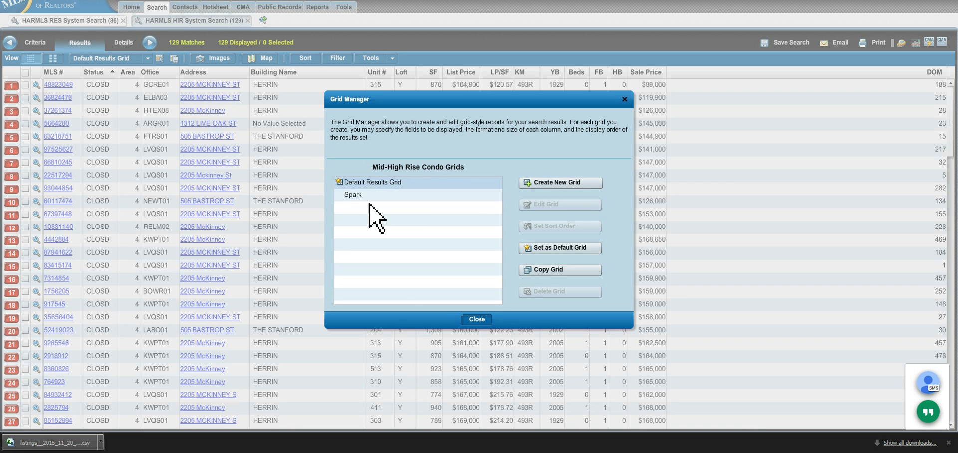
{"action": "left_click", "coordinate": [565, 183]}
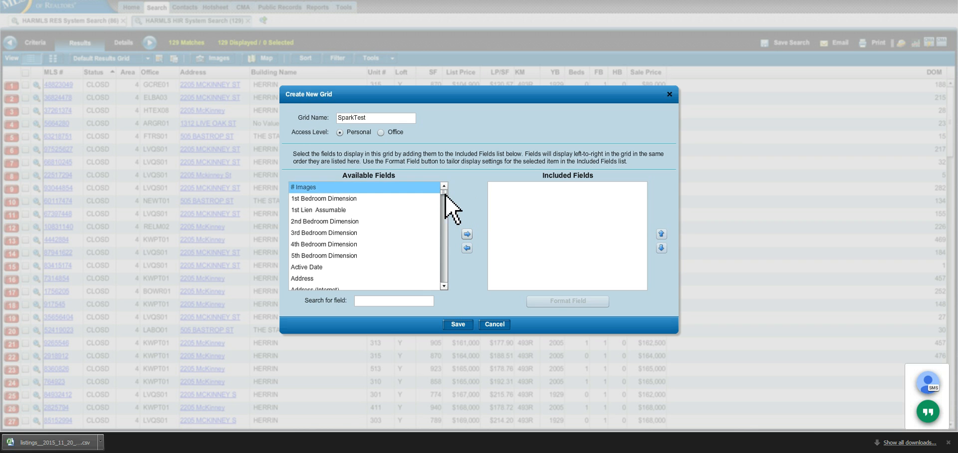
{"action": "left_click_drag", "start_coordinate": [444, 191], "coordinate": [444, 286]}
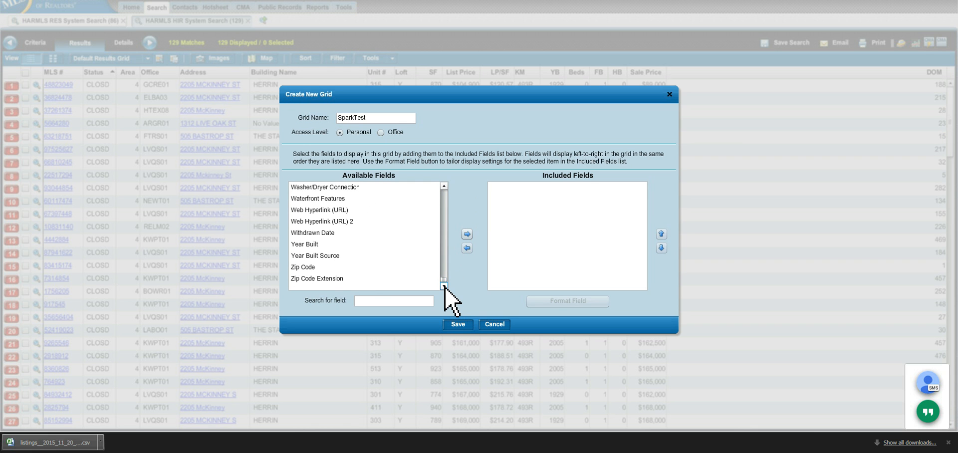
{"action": "left_click", "coordinate": [329, 281], "text": "shift"}
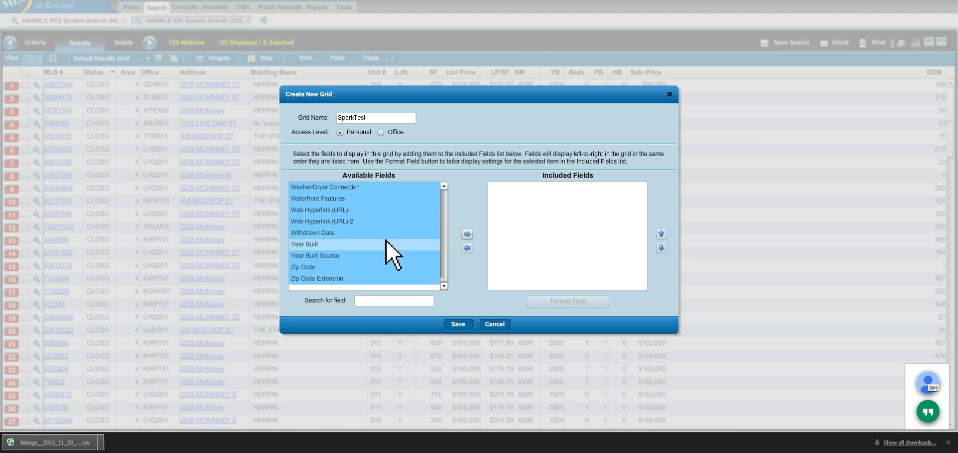
{"action": "left_click", "coordinate": [467, 234]}
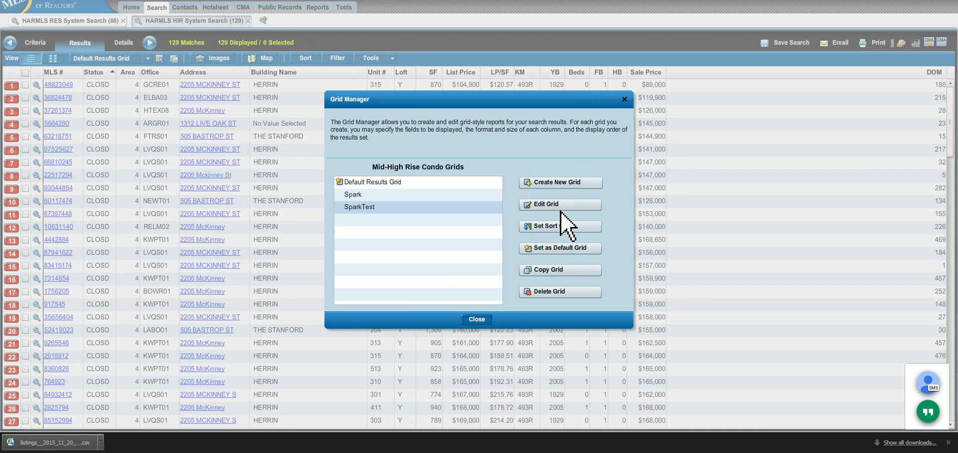
{"action": "left_click", "coordinate": [476, 319]}
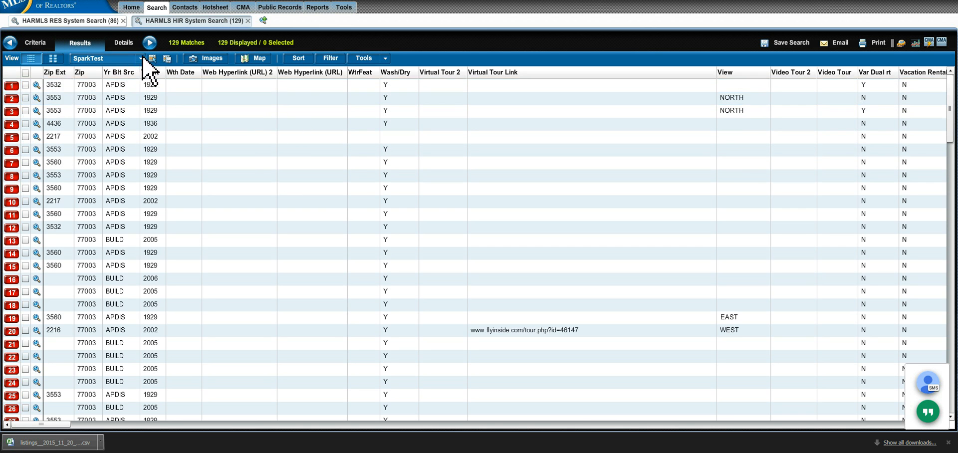
Step: Set the export to all 129 records as CSV in Spark grid format with column headers
{"action": "left_click", "coordinate": [385, 59]}
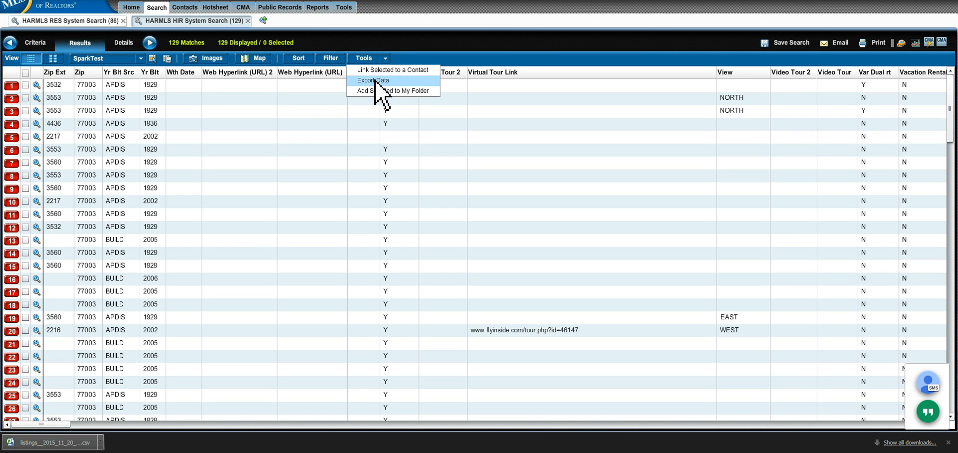
{"action": "left_click", "coordinate": [379, 81]}
{"action": "left_click", "coordinate": [450, 263]}
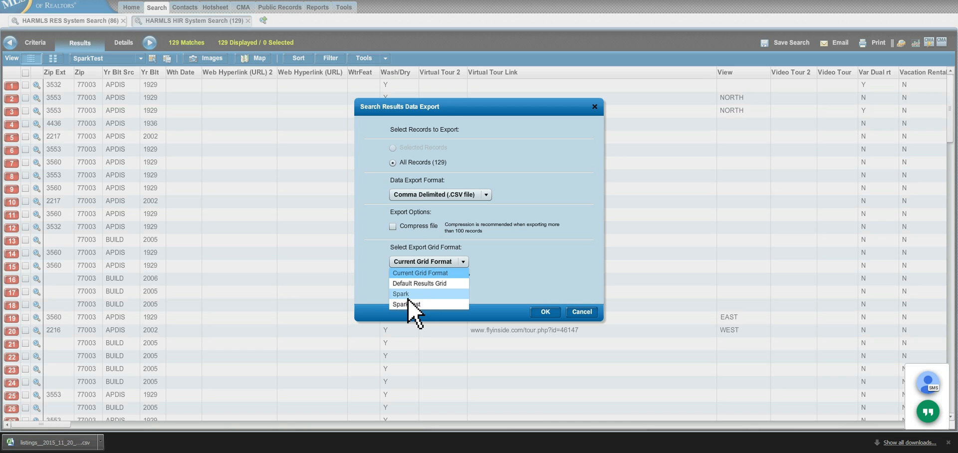
{"action": "left_click", "coordinate": [406, 295]}
{"action": "left_click", "coordinate": [393, 276]}
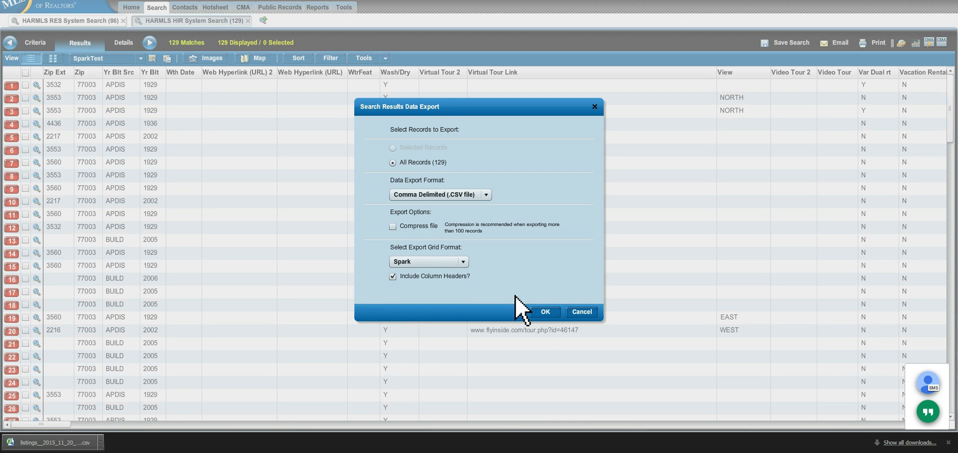